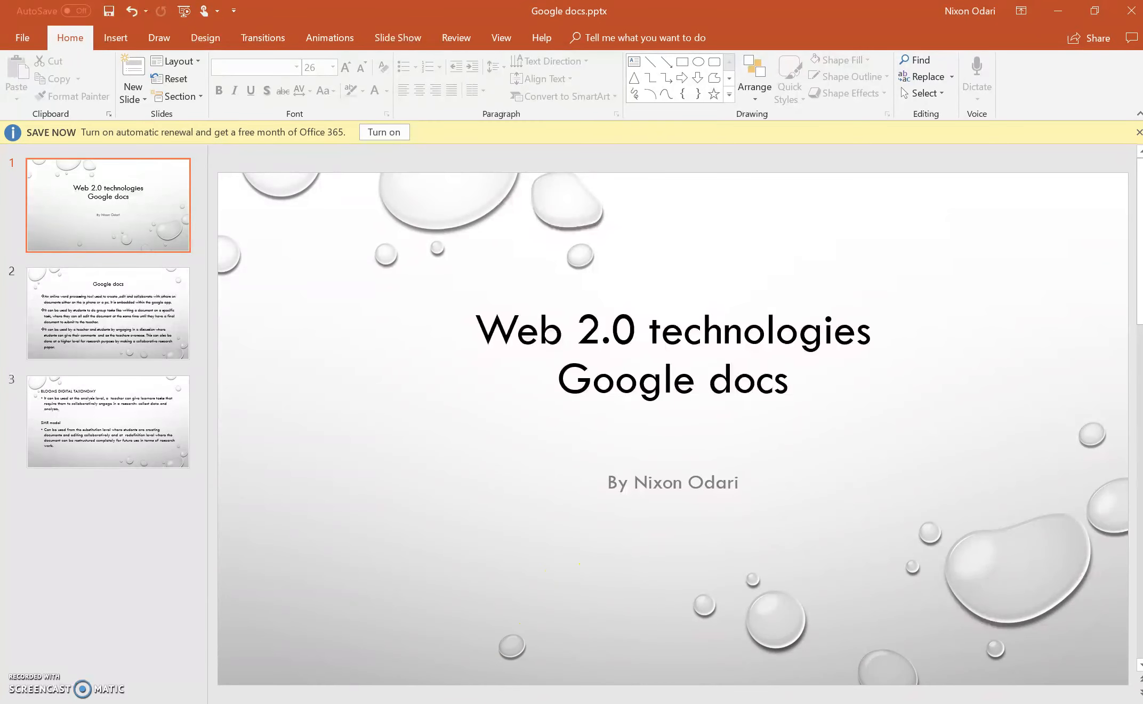
# Step: Switch to Chrome, open Google Docs from the apps page and create a blank document
pyautogui.moveTo(456, 703)
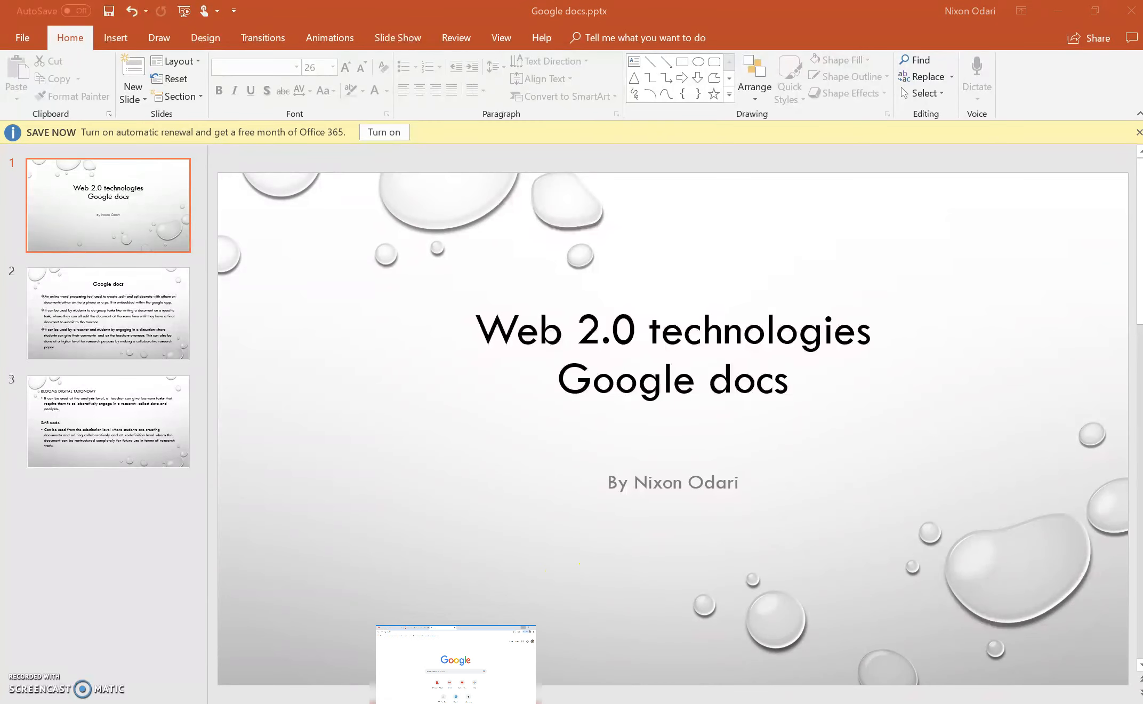
pyautogui.click(456, 661)
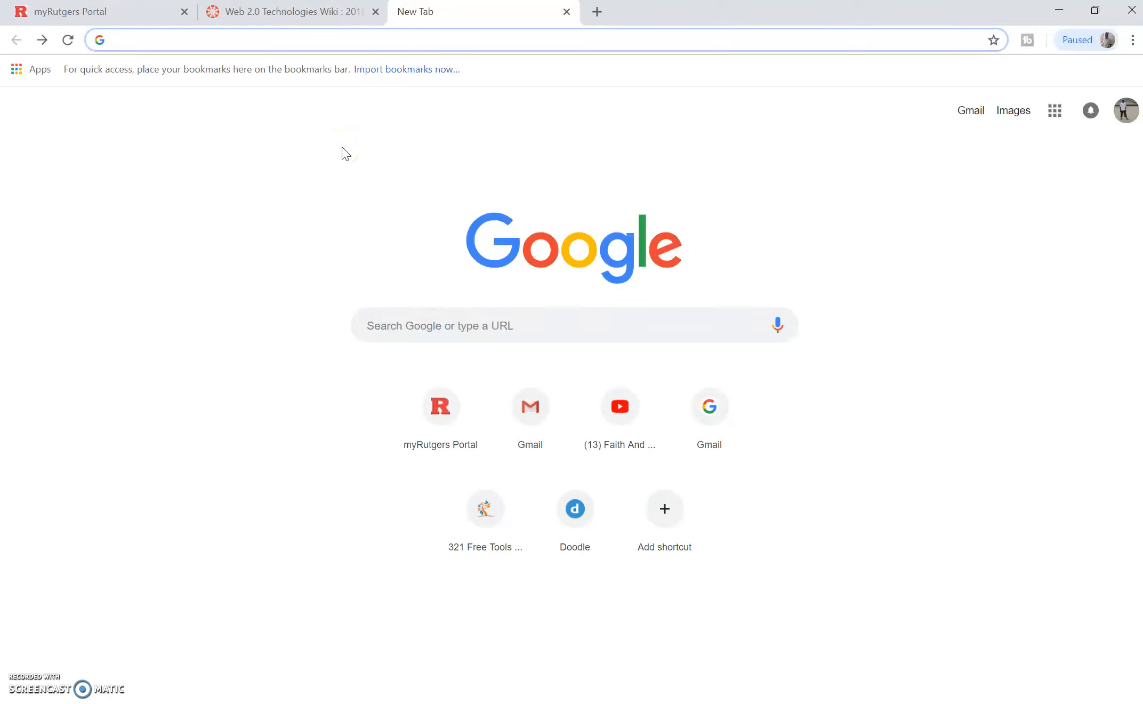
pyautogui.click(16, 72)
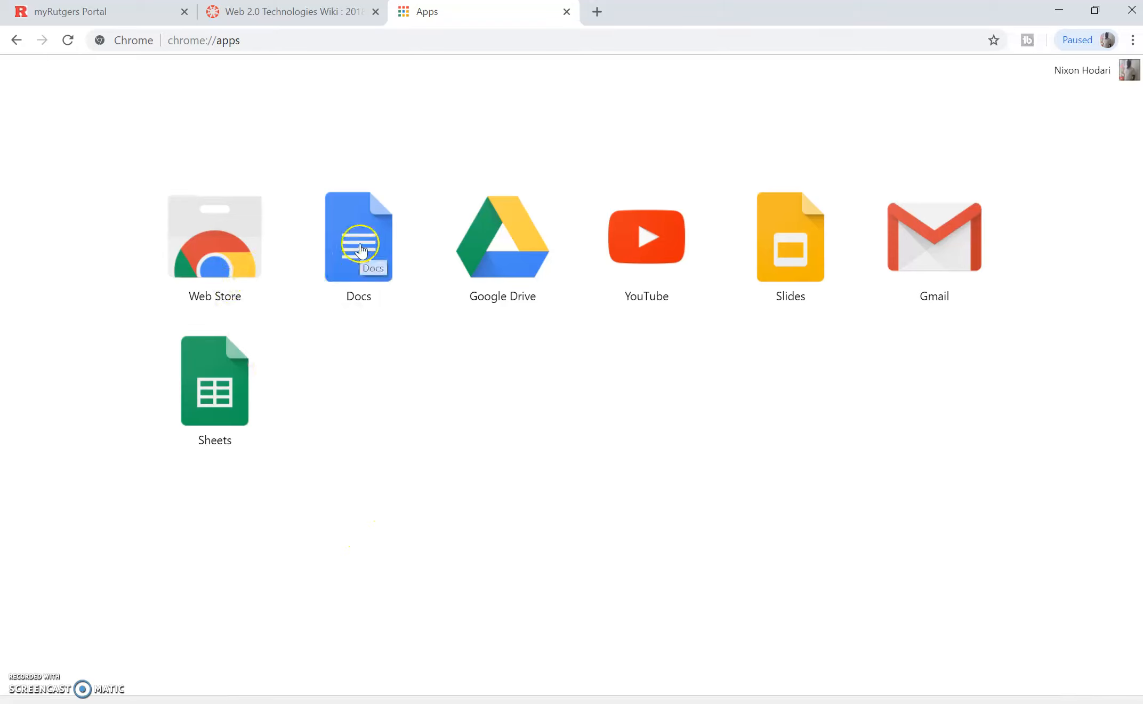
pyautogui.click(372, 265)
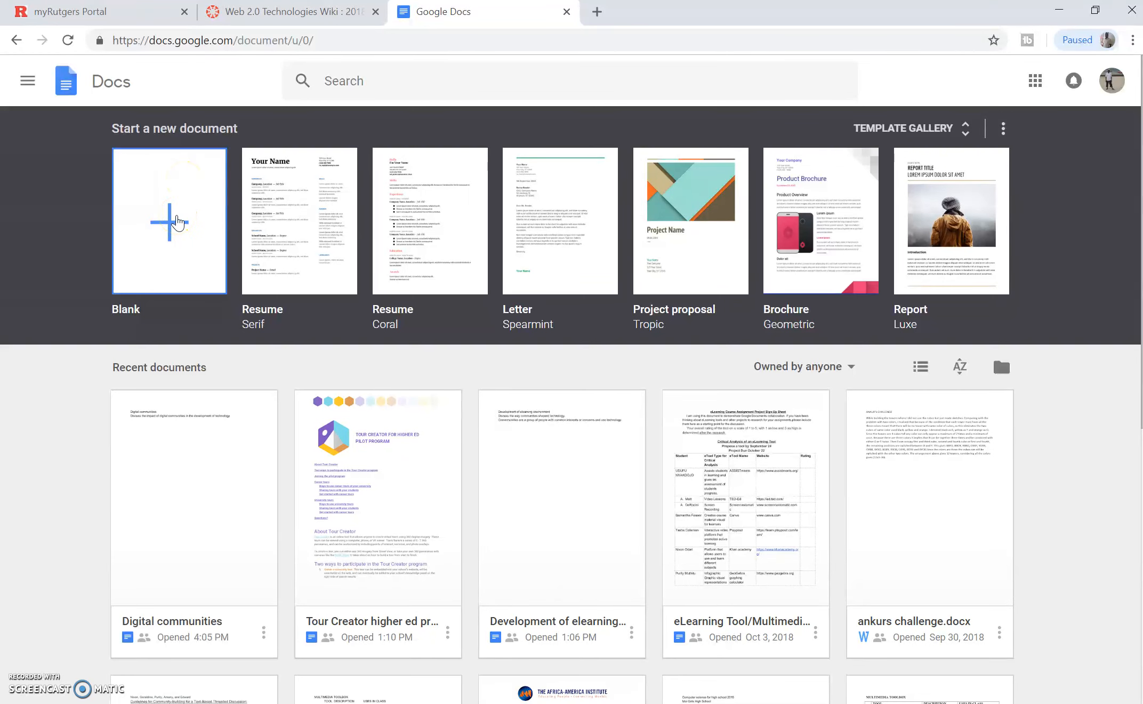
pyautogui.click(178, 223)
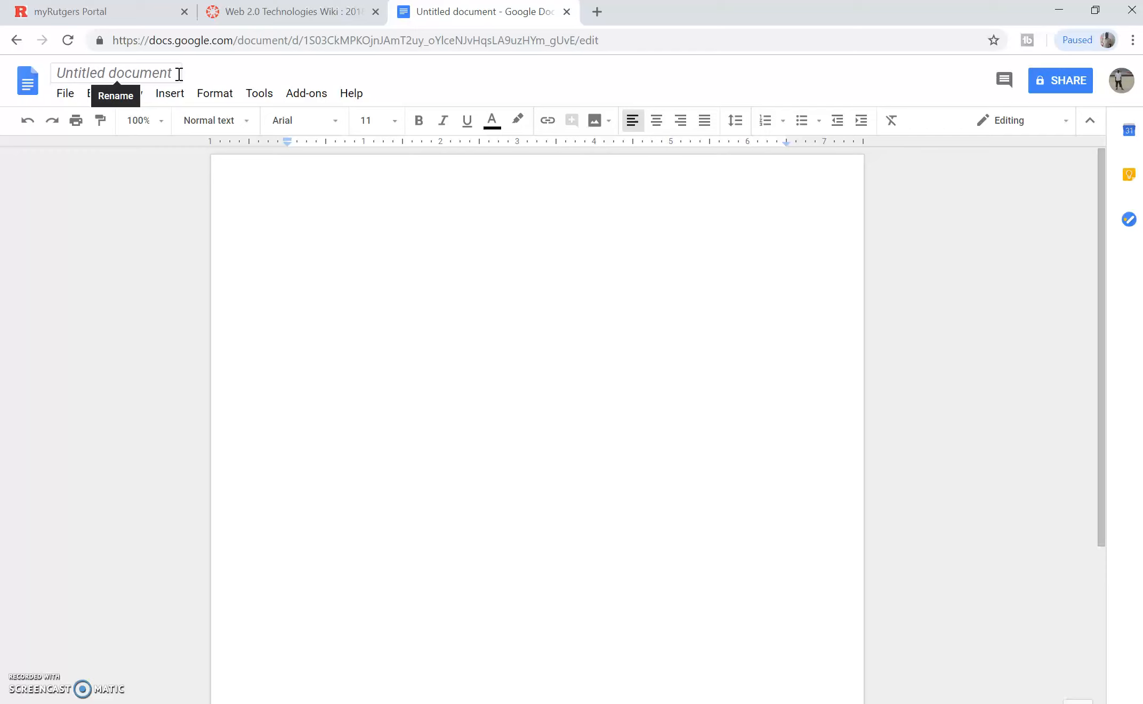
# Step: Rename the untitled document as "Peripheral devices"
pyautogui.click(180, 72)
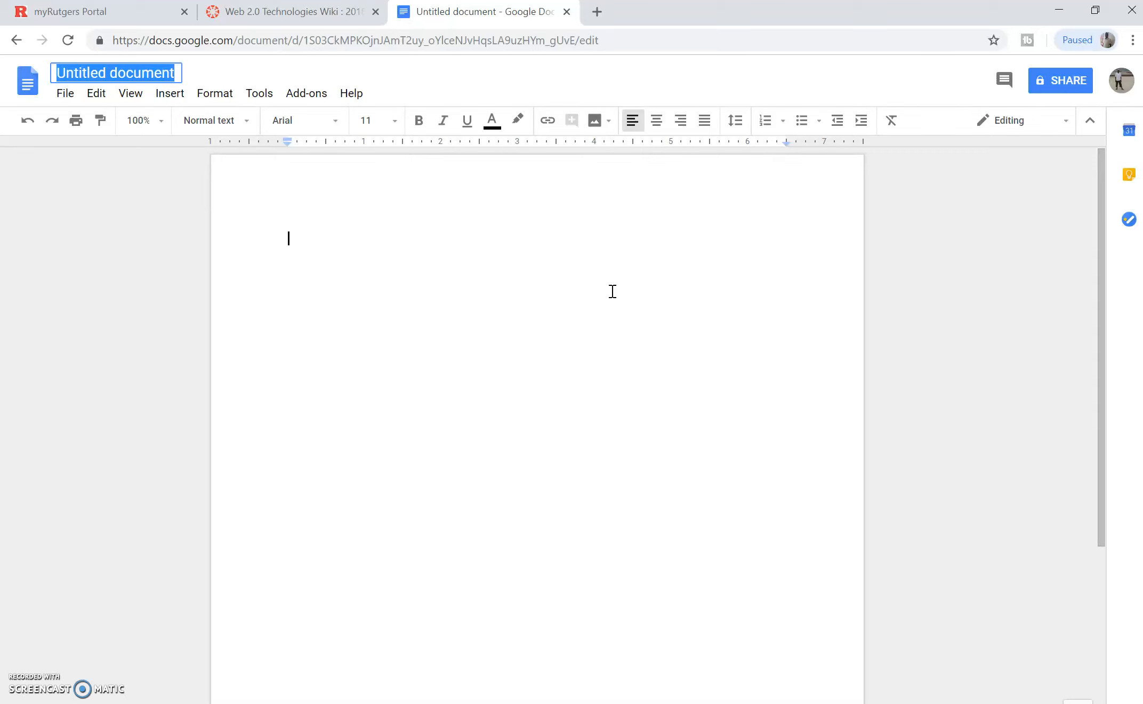
pyautogui.press('capslock')
pyautogui.write('p')
pyautogui.press('BackSpace')
pyautogui.press('capslock')
pyautogui.write('P')
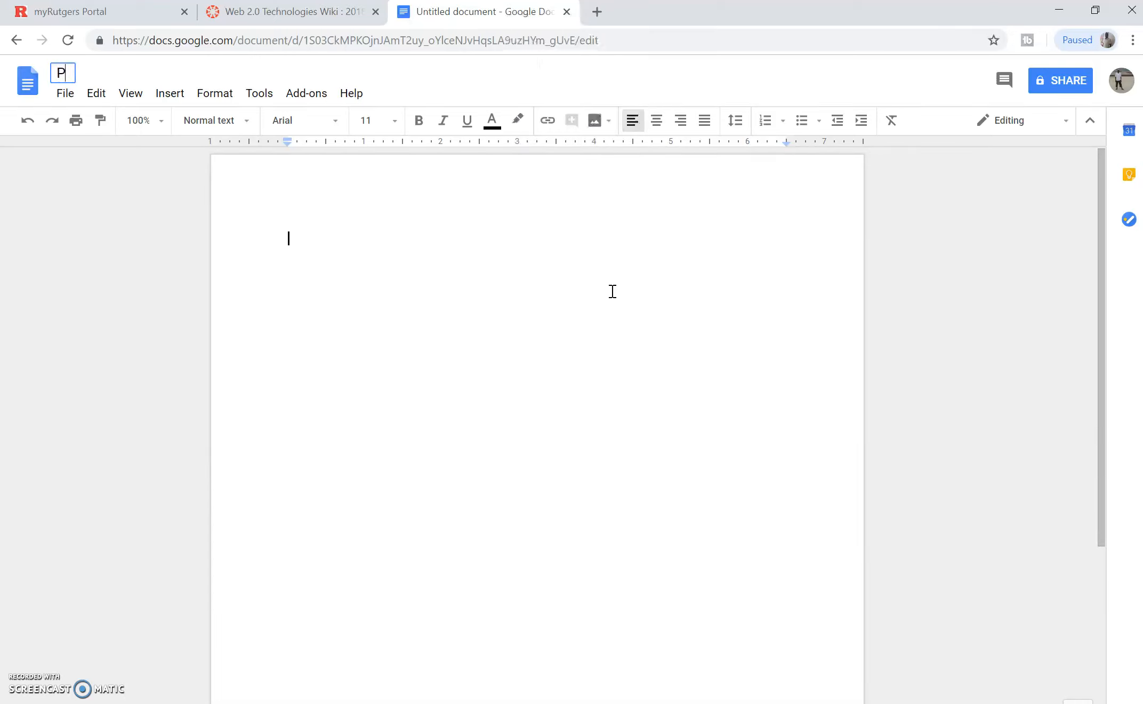
pyautogui.press('capslock')
pyautogui.write('eripheral dev')
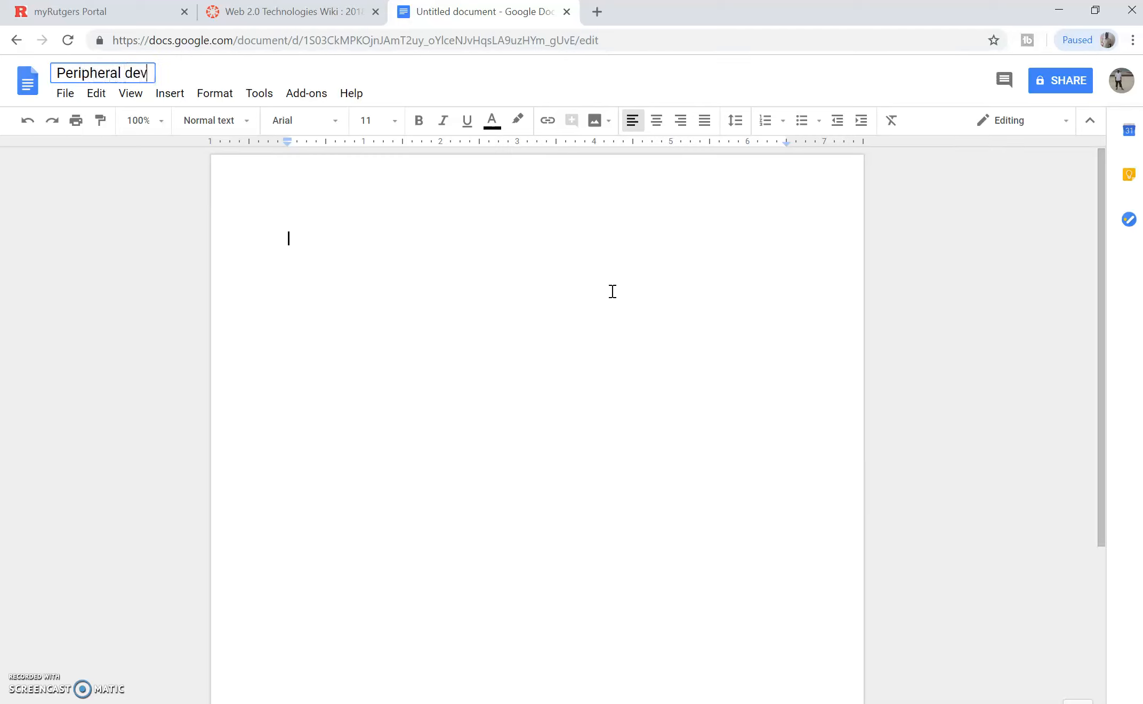
pyautogui.write('ices')
pyautogui.click(186, 170)
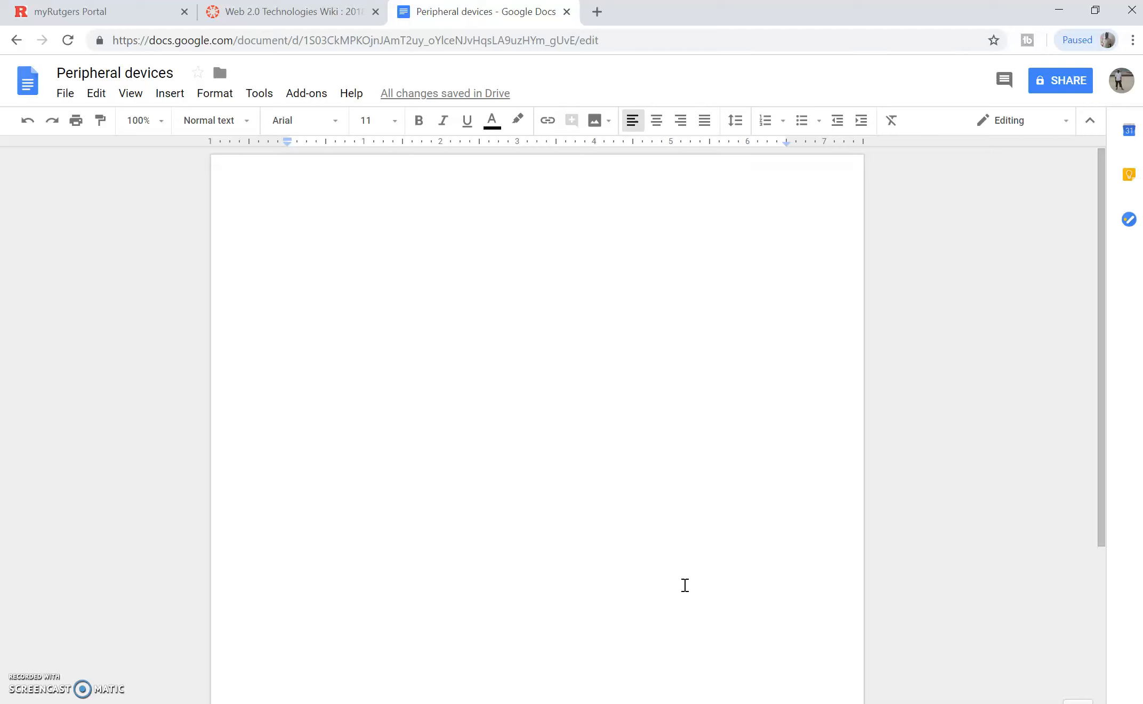
pyautogui.press('capslock')
pyautogui.write('1')
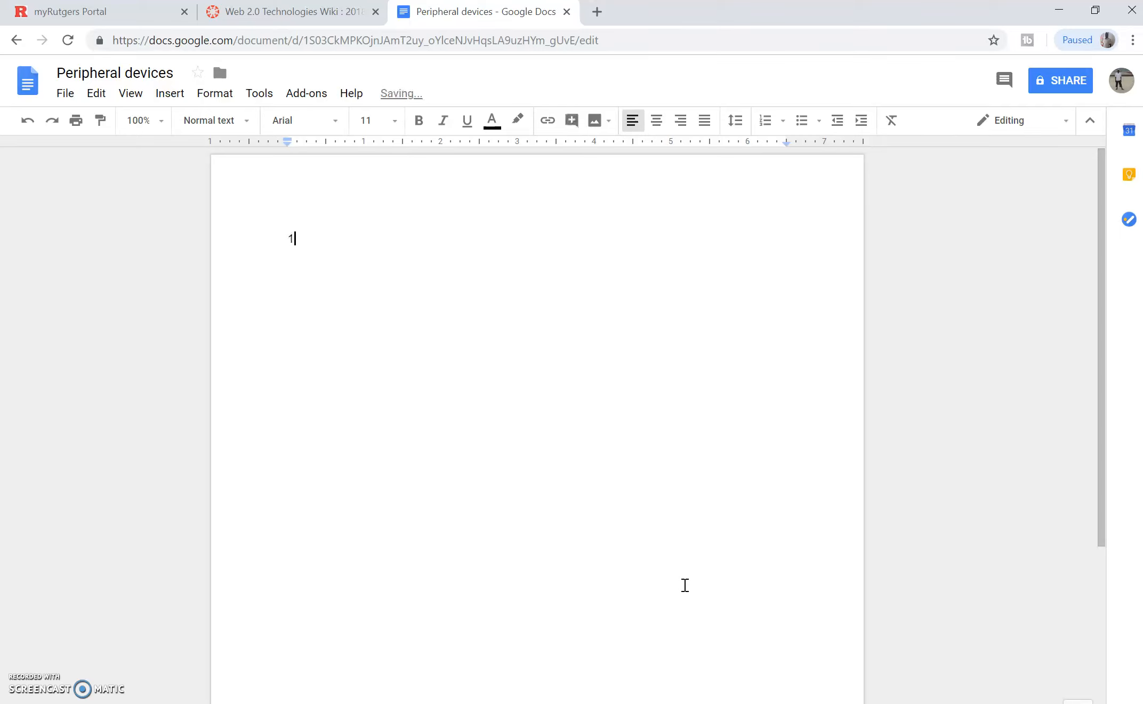
pyautogui.press('BackSpace')
pyautogui.press('capslock')
pyautogui.write('d')
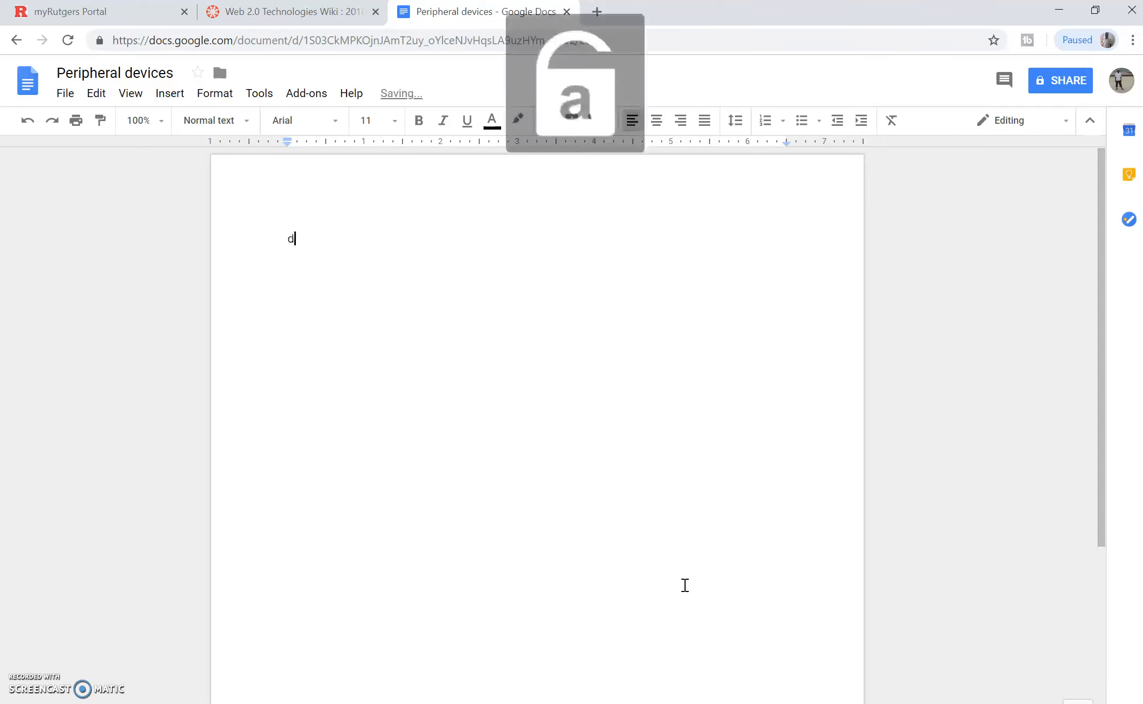
pyautogui.write('ISCUSS')
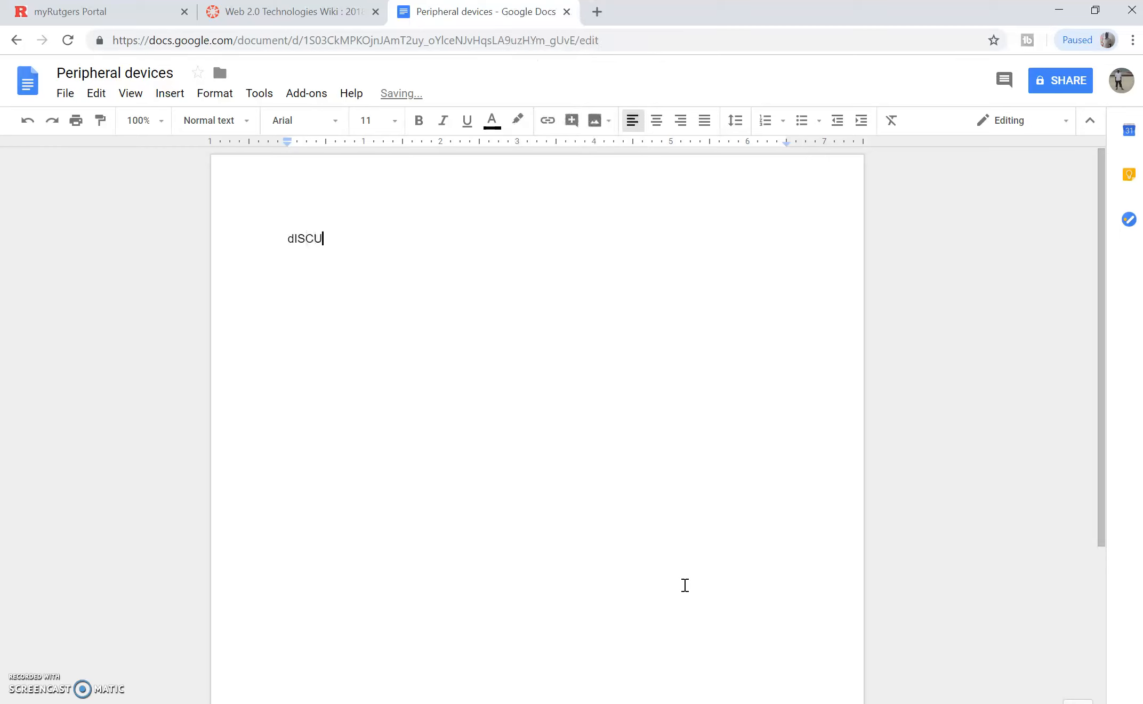
pyautogui.press('BackSpace')
pyautogui.press('BackSpace')
pyautogui.press('BackSpace')
pyautogui.press('BackSpace')
pyautogui.press('BackSpace')
pyautogui.press('BackSpace')
pyautogui.press('BackSpace')
pyautogui.press('capslock')
pyautogui.write('d')
pyautogui.press('BackSpace')
# Step: Write "Discuss perpheral devices on the the following;" as the first line of the document
pyautogui.press('capslock')
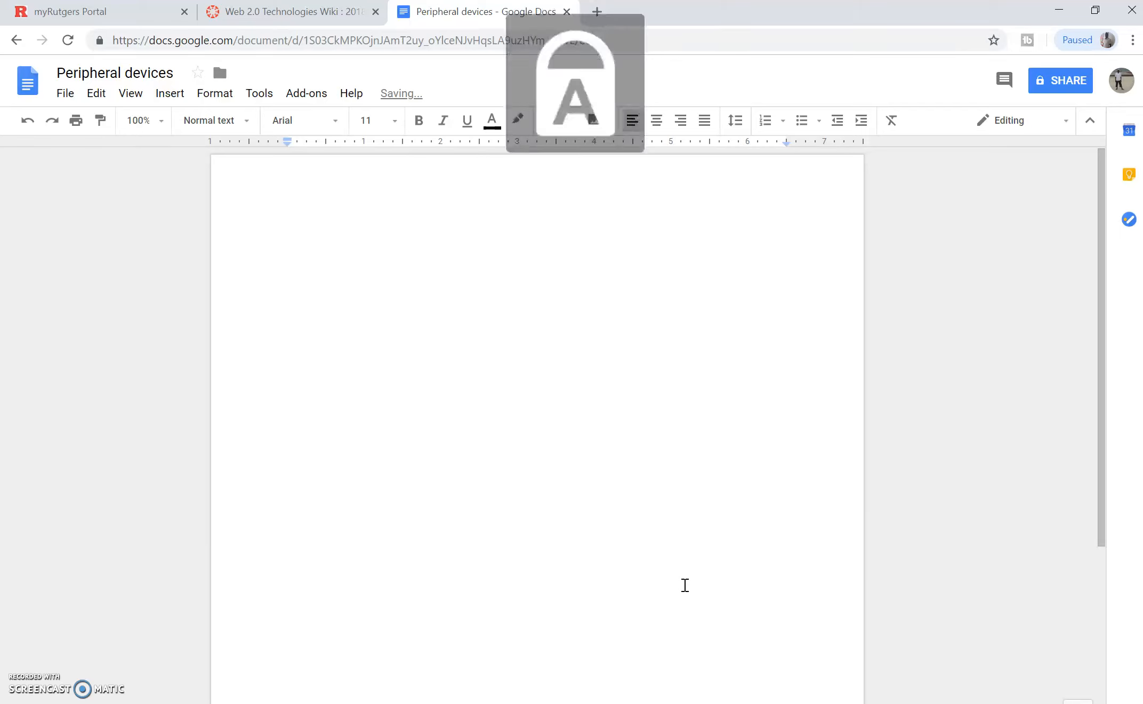
pyautogui.write('D')
pyautogui.press('capslock')
pyautogui.write('i')
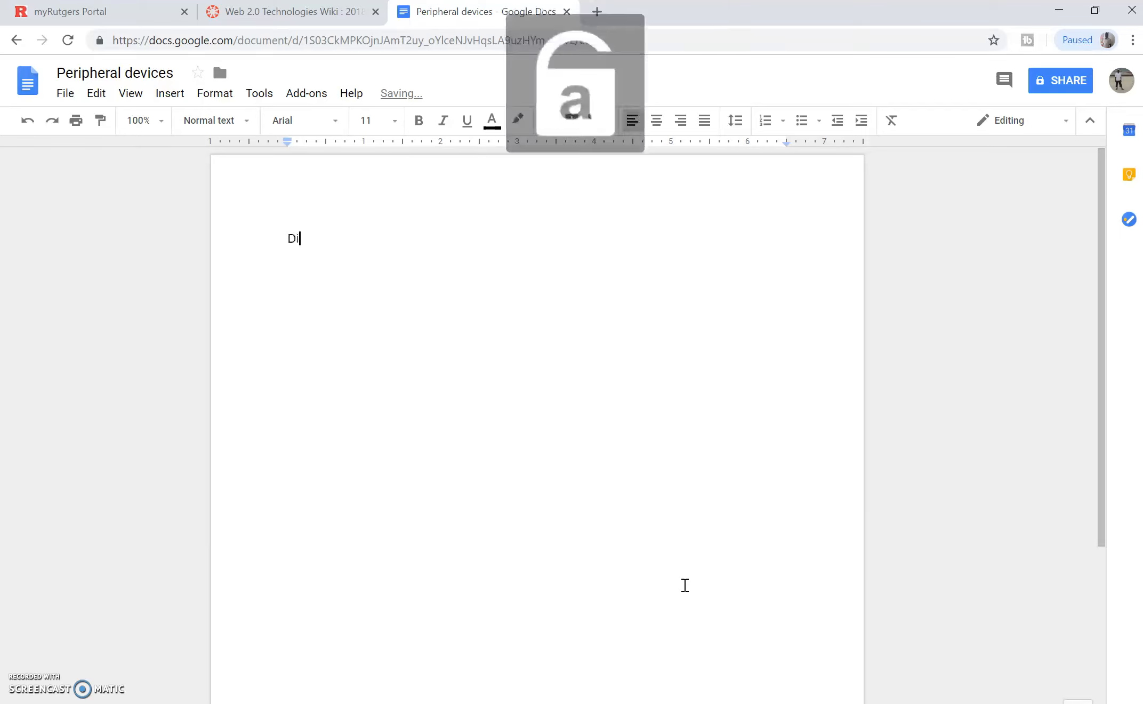
pyautogui.write('scuss')
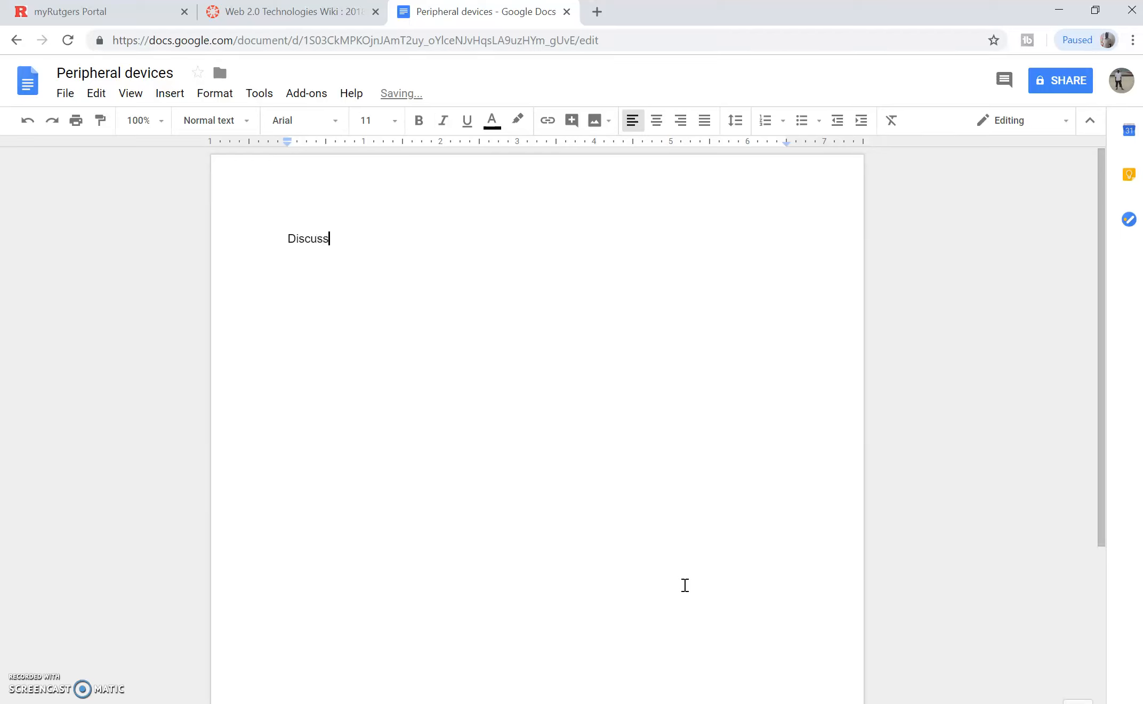
pyautogui.write(' perpheral devices')
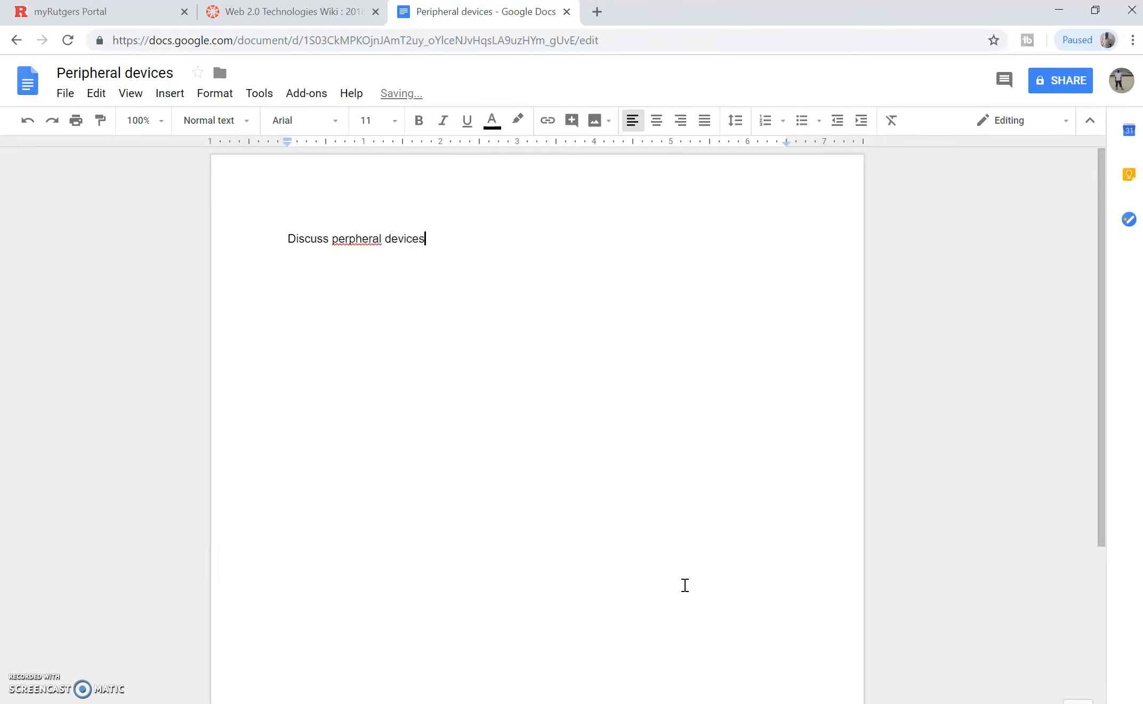
pyautogui.write(';')
pyautogui.press('BackSpace')
pyautogui.write('on the')
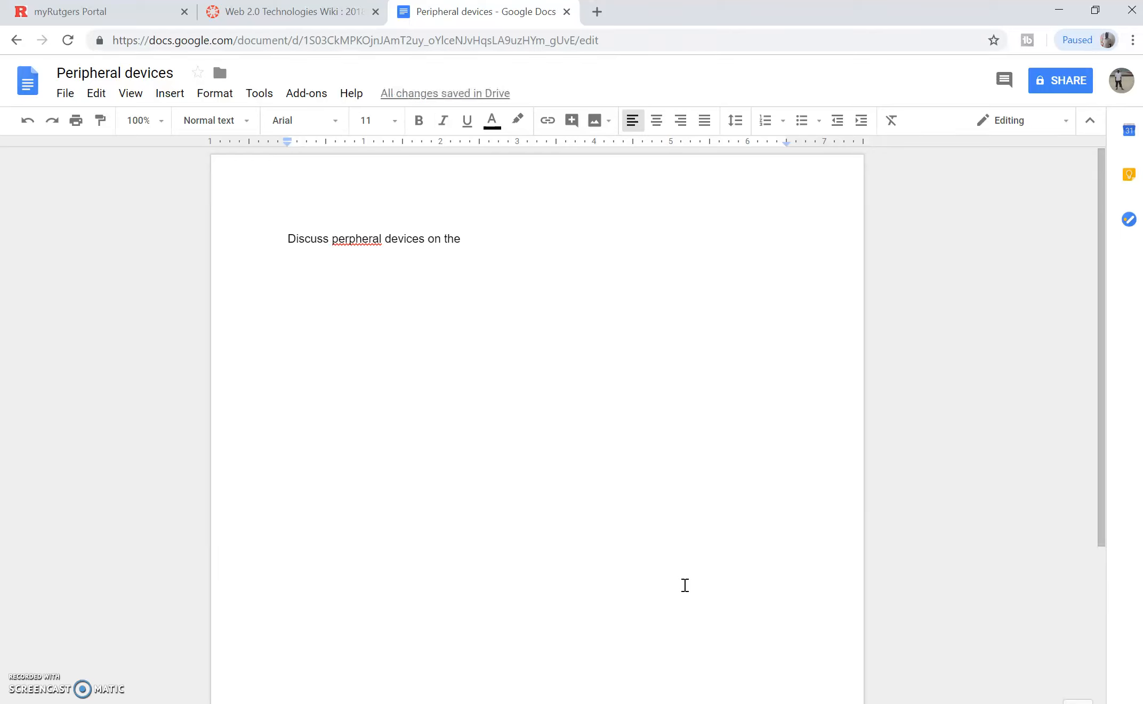
pyautogui.write('th')
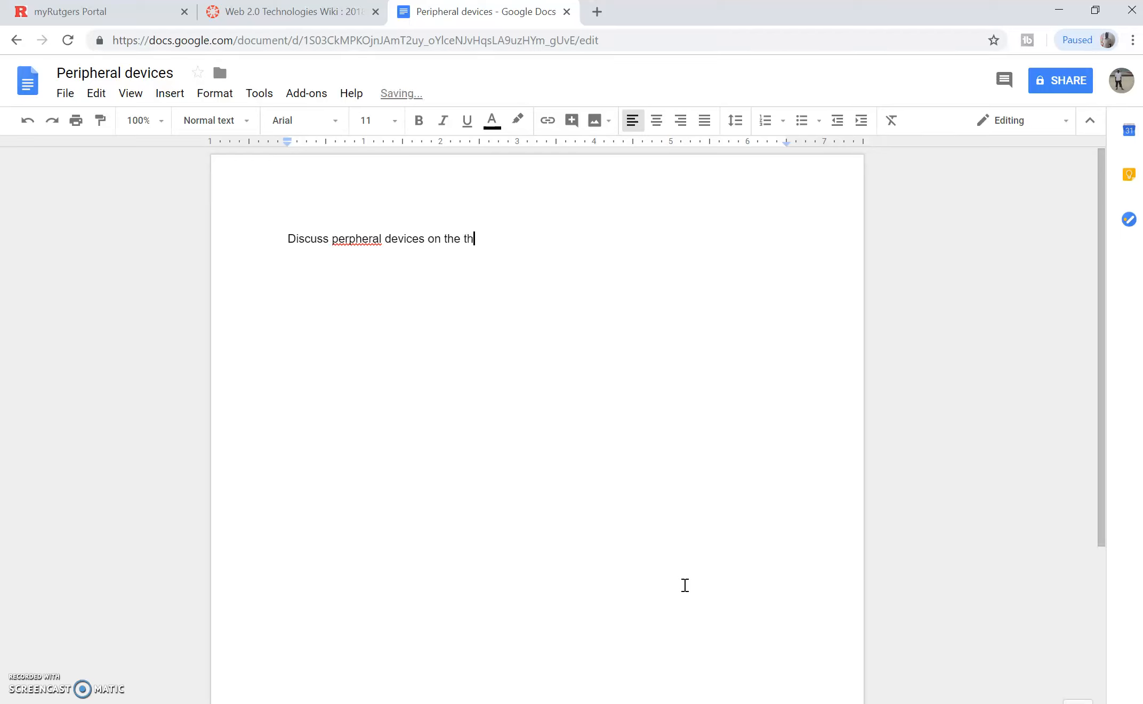
pyautogui.write('e following;')
# Step: Add the lines "1.Definition" and "2.Types of peripheral devices" below the opening line
pyautogui.press('Return')
pyautogui.write('1.')
pyautogui.press('capslock')
pyautogui.write('D')
pyautogui.press('capslock')
pyautogui.write('efinition')
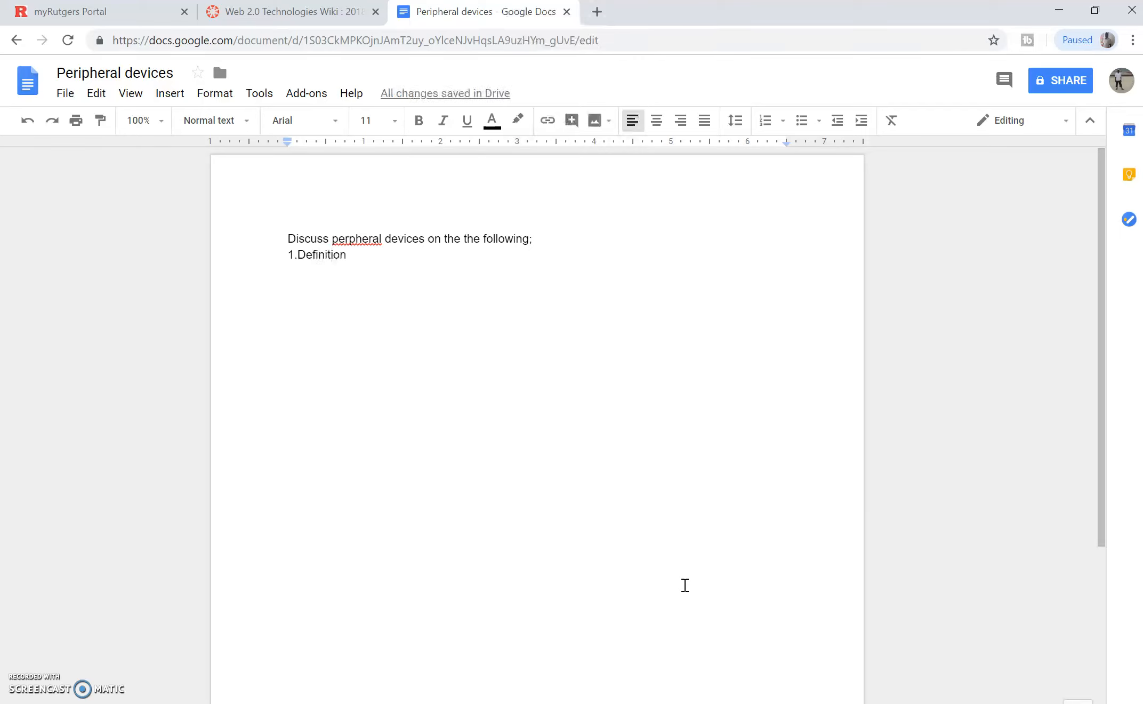
pyautogui.press('Return')
pyautogui.write('2.')
pyautogui.press('capslock')
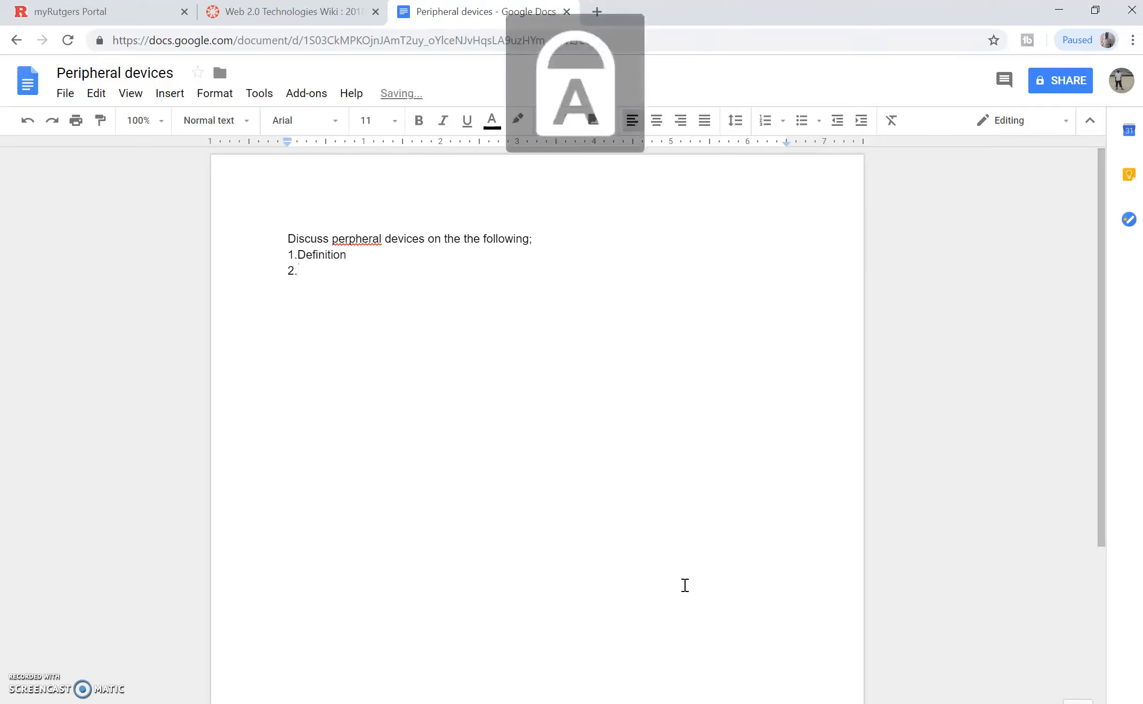
pyautogui.write('T')
pyautogui.press('capslock')
pyautogui.write('ypes of ')
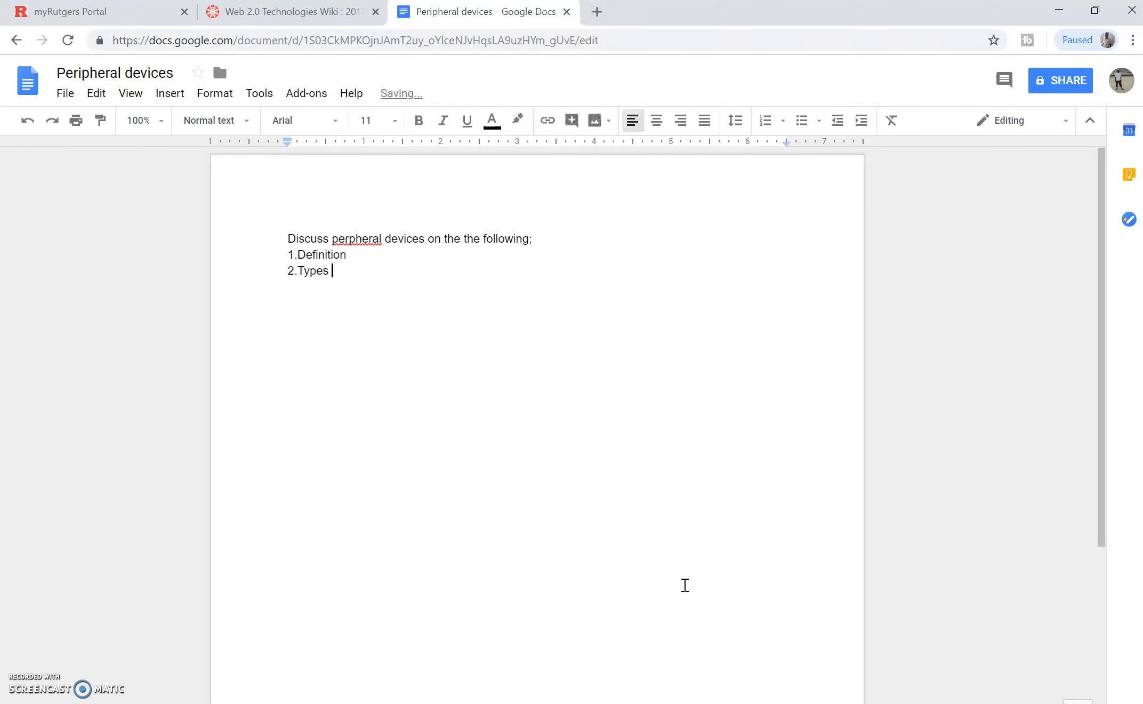
pyautogui.write('peripheral devices')
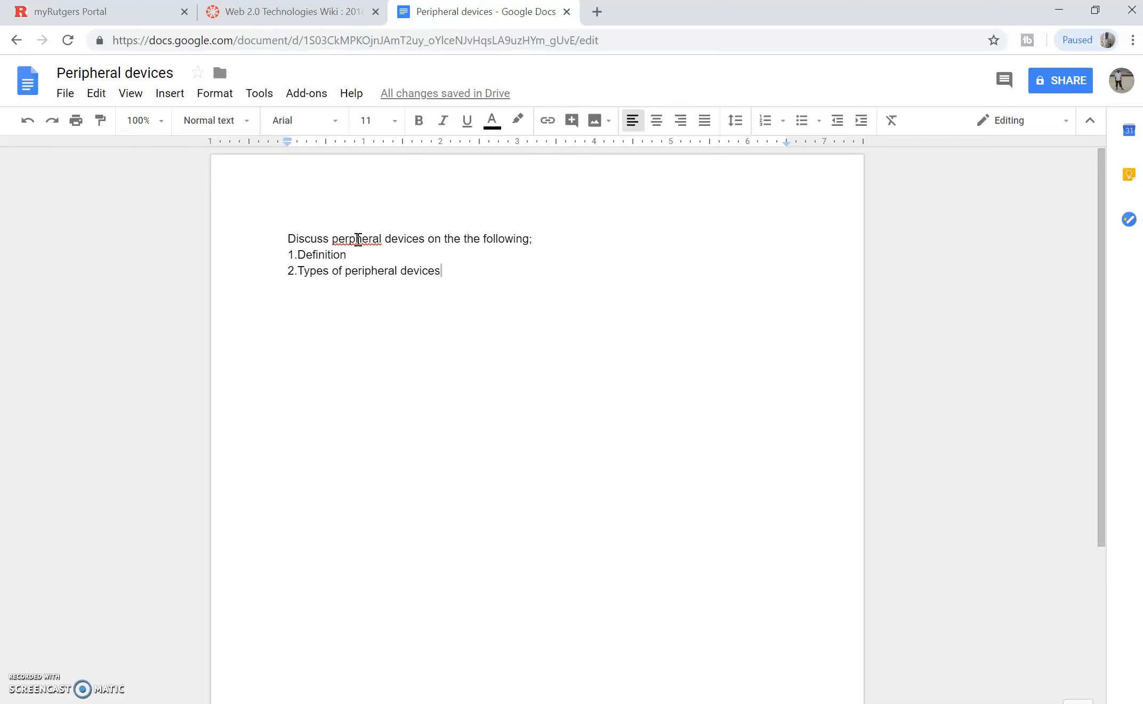
# Step: Correct the misspelled word "perpheral" in the first line to the suggested "peripheral"
pyautogui.rightClick(358, 241)
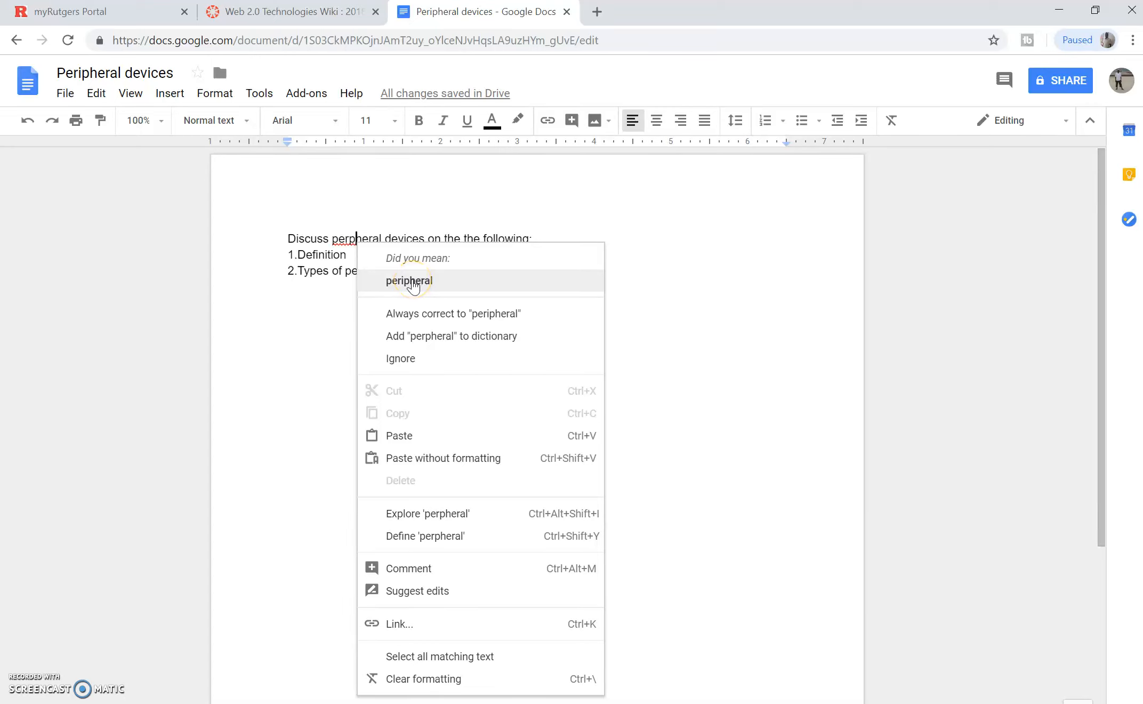
pyautogui.click(413, 287)
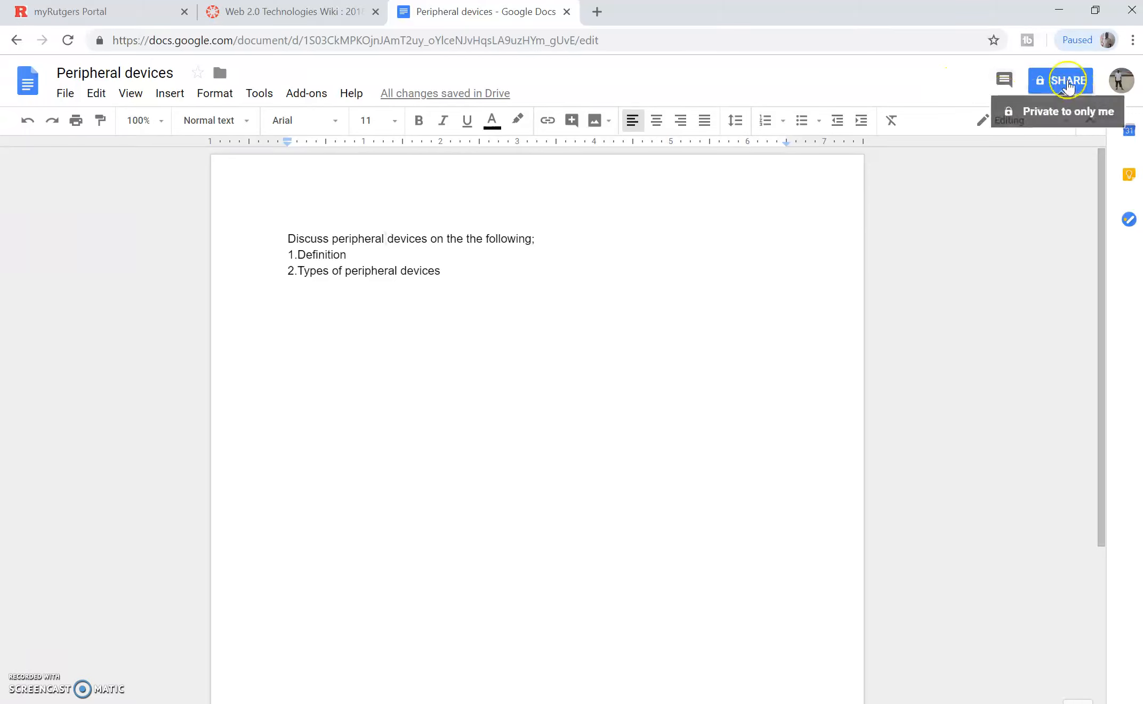
# Step: Share the document with a suggested contact matching "al" and send the note "you have 2 days for this task"
pyautogui.click(1068, 86)
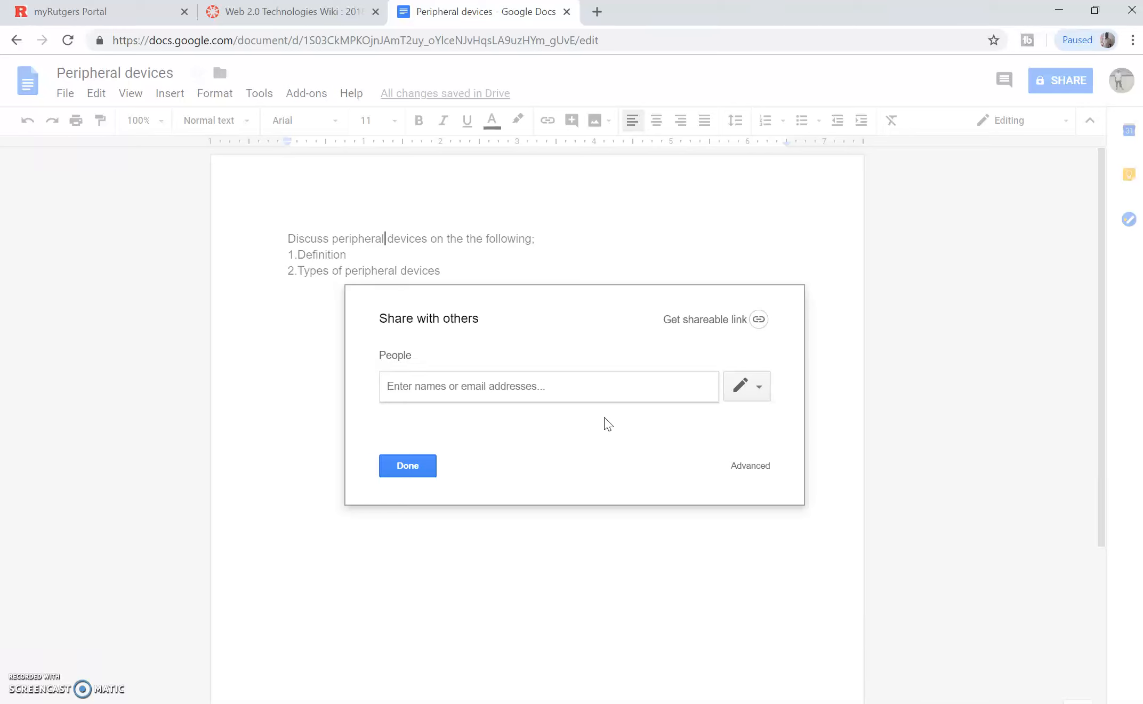
pyautogui.write('al')
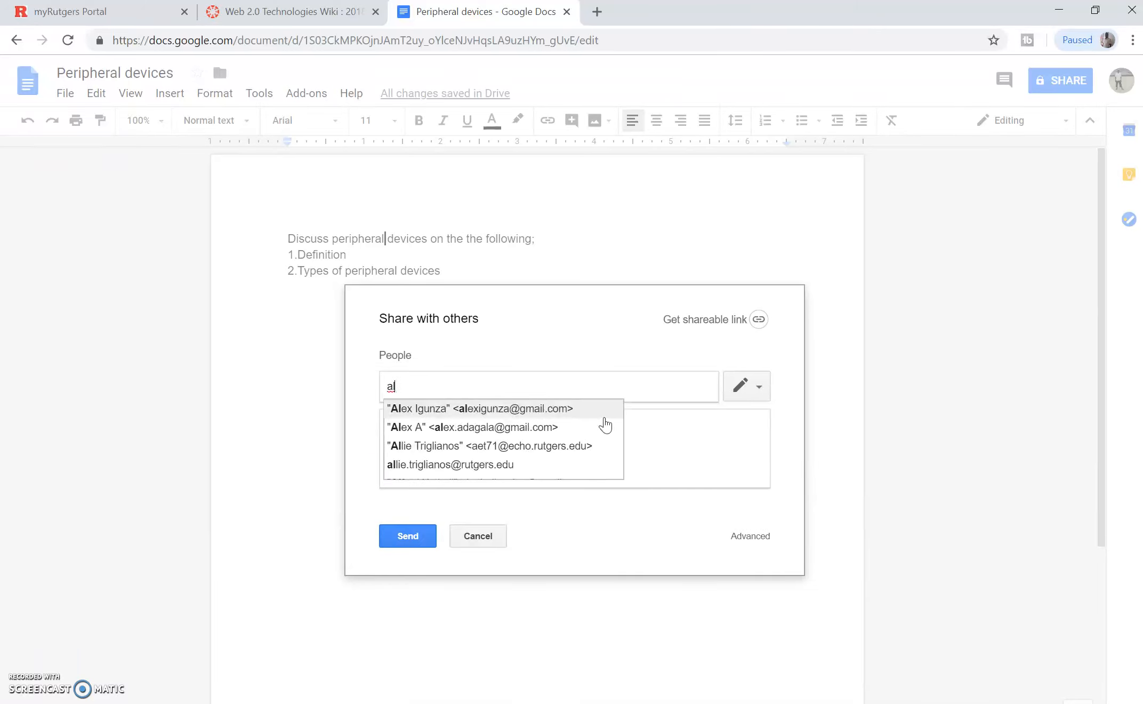
pyautogui.click(460, 407)
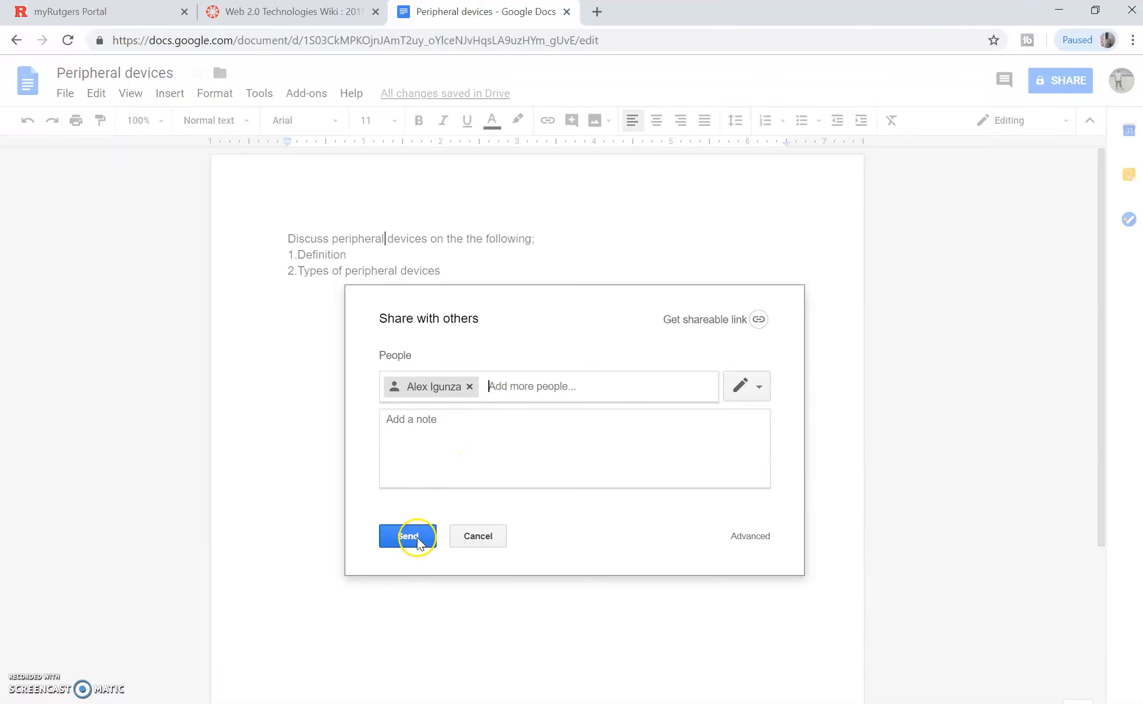
pyautogui.click(448, 425)
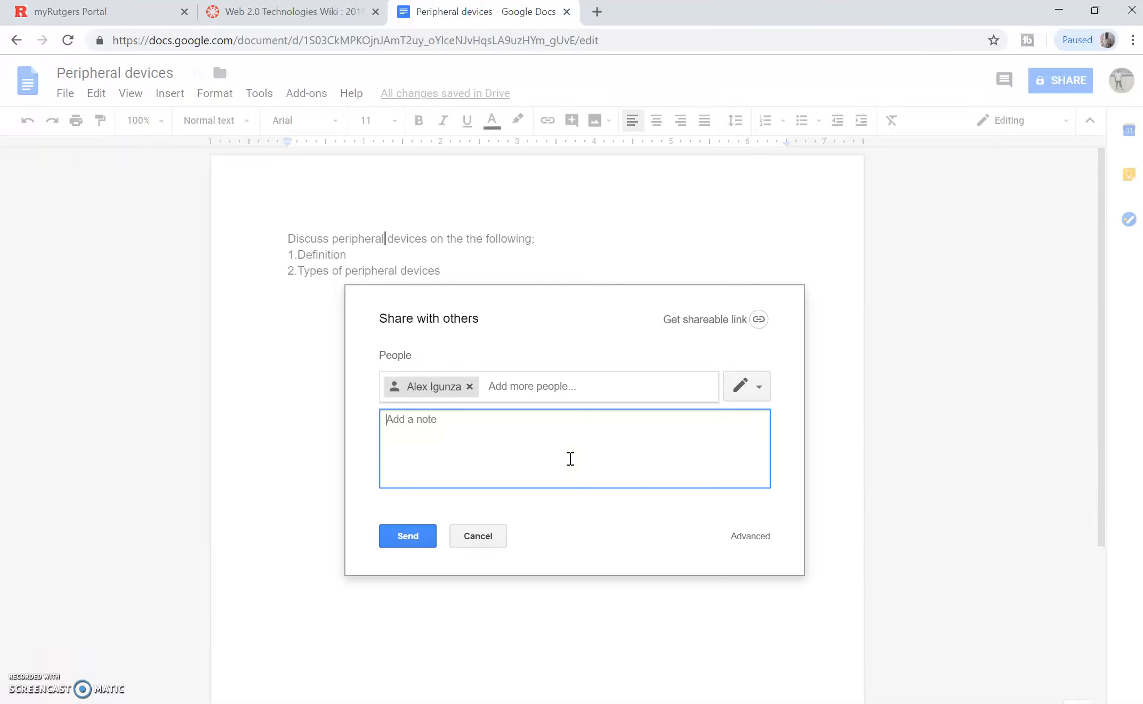
pyautogui.write('you have 2 days for this task')
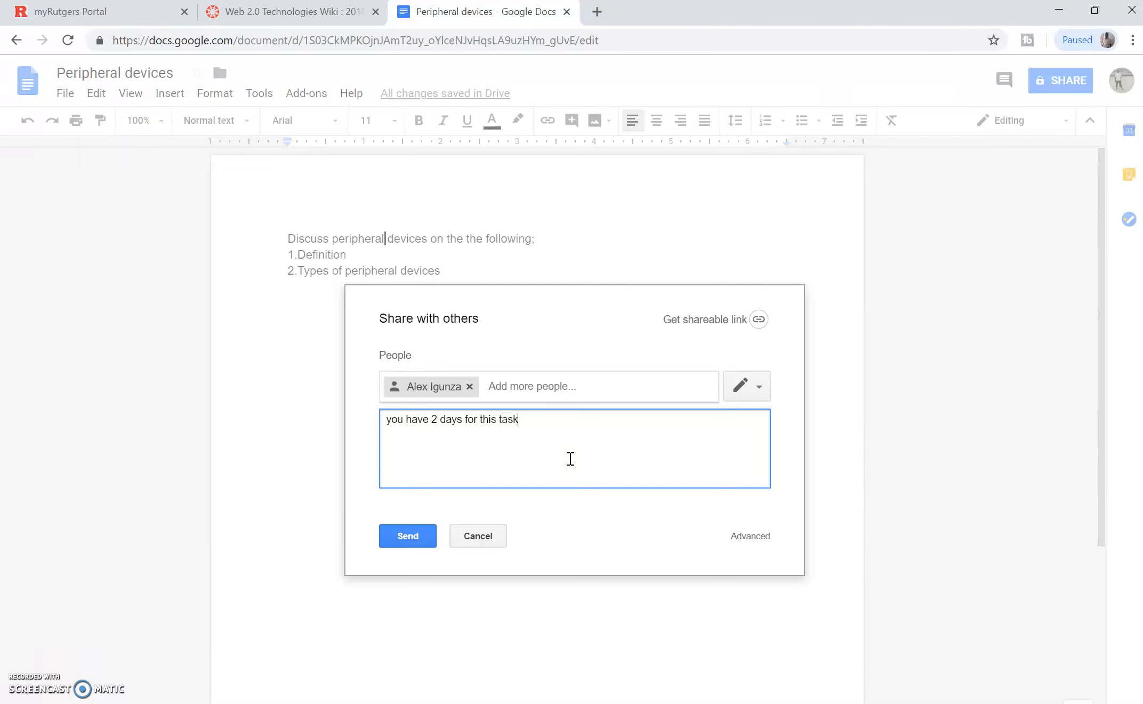
pyautogui.click(421, 542)
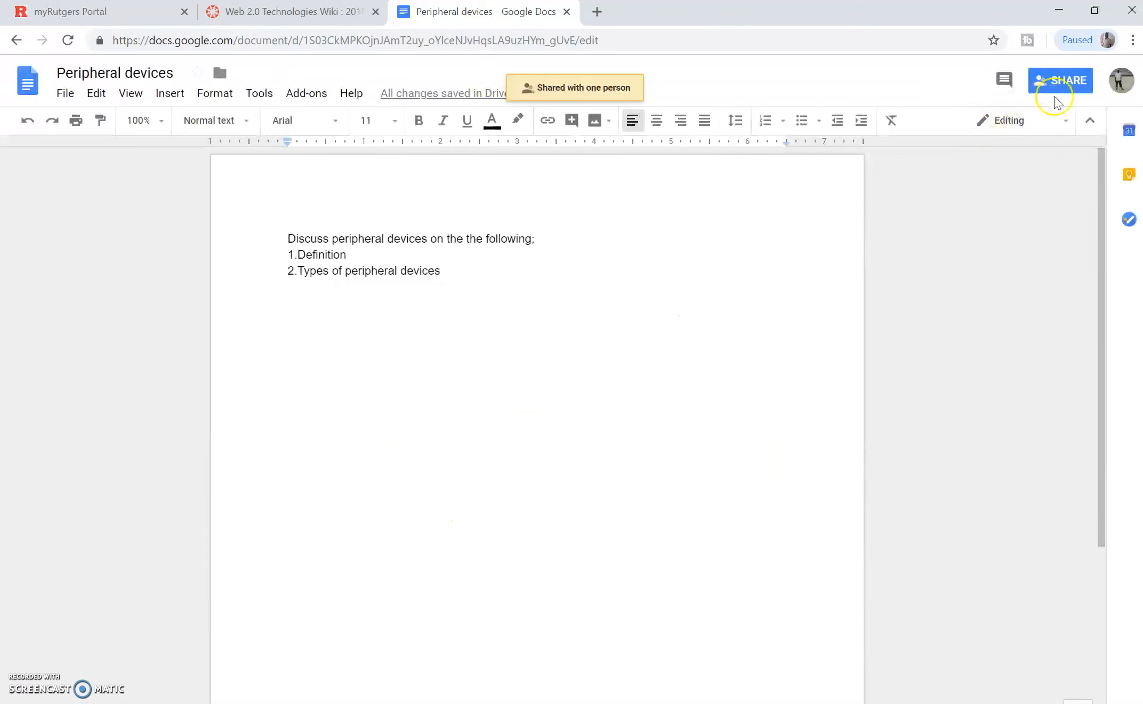
# Step: Reopen the sharing settings, turn on link sharing and copy the document's shareable link
pyautogui.click(1076, 86)
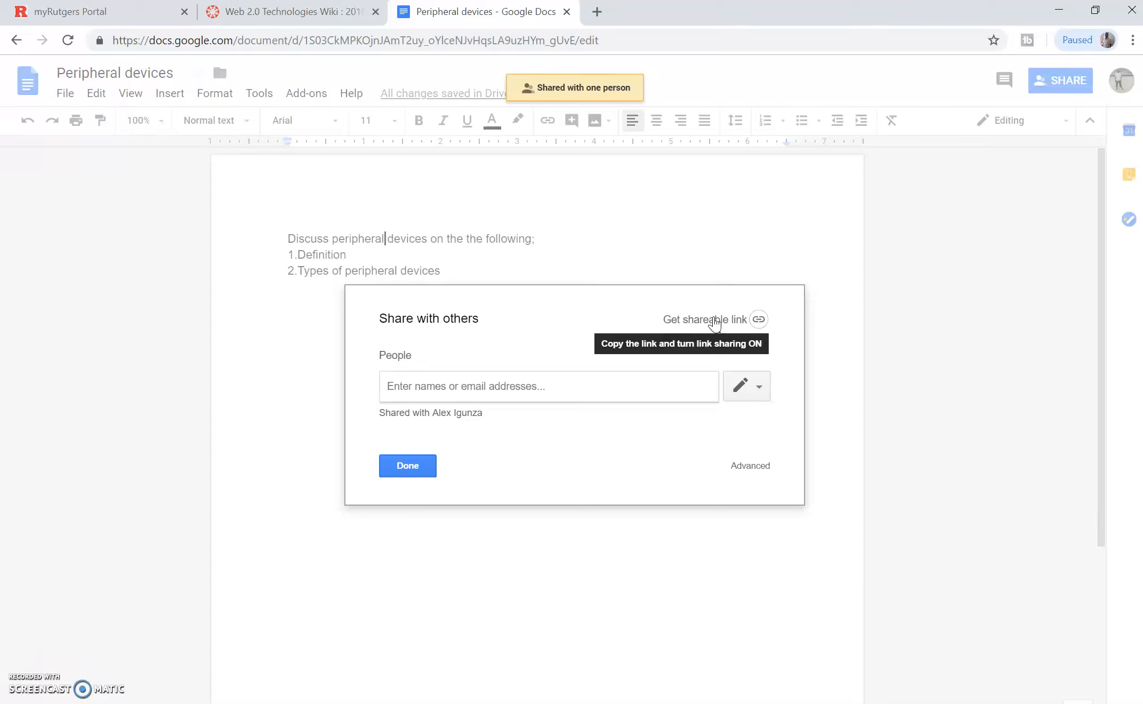
pyautogui.click(714, 320)
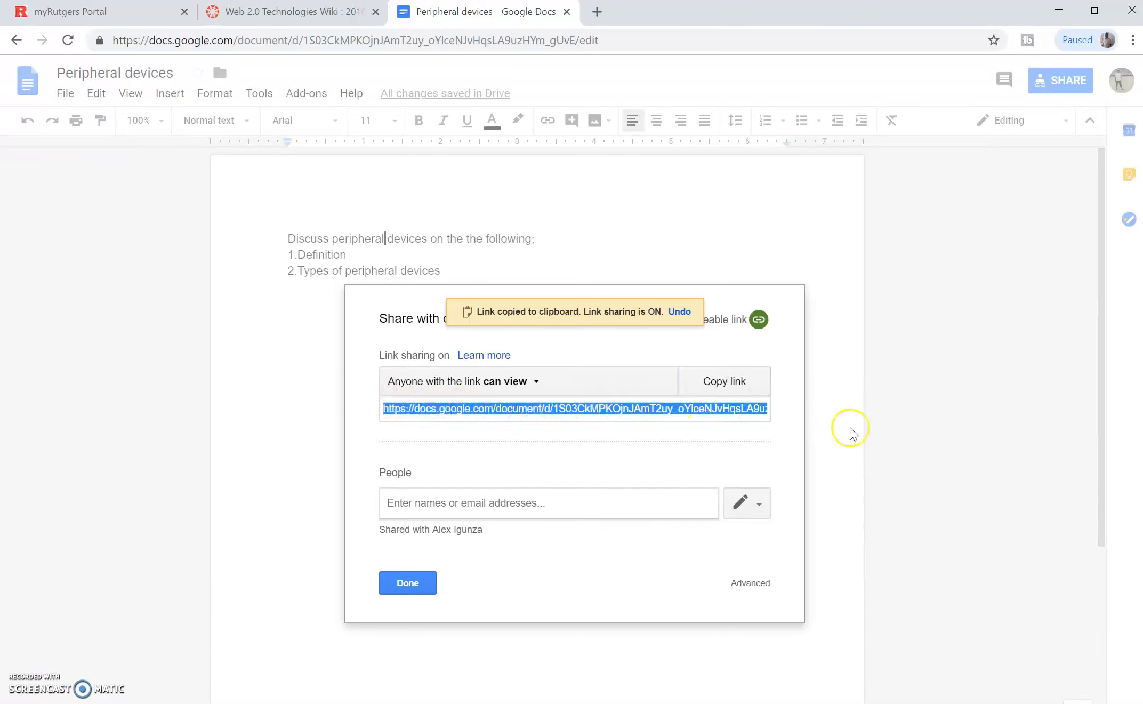
pyautogui.rightClick(575, 407)
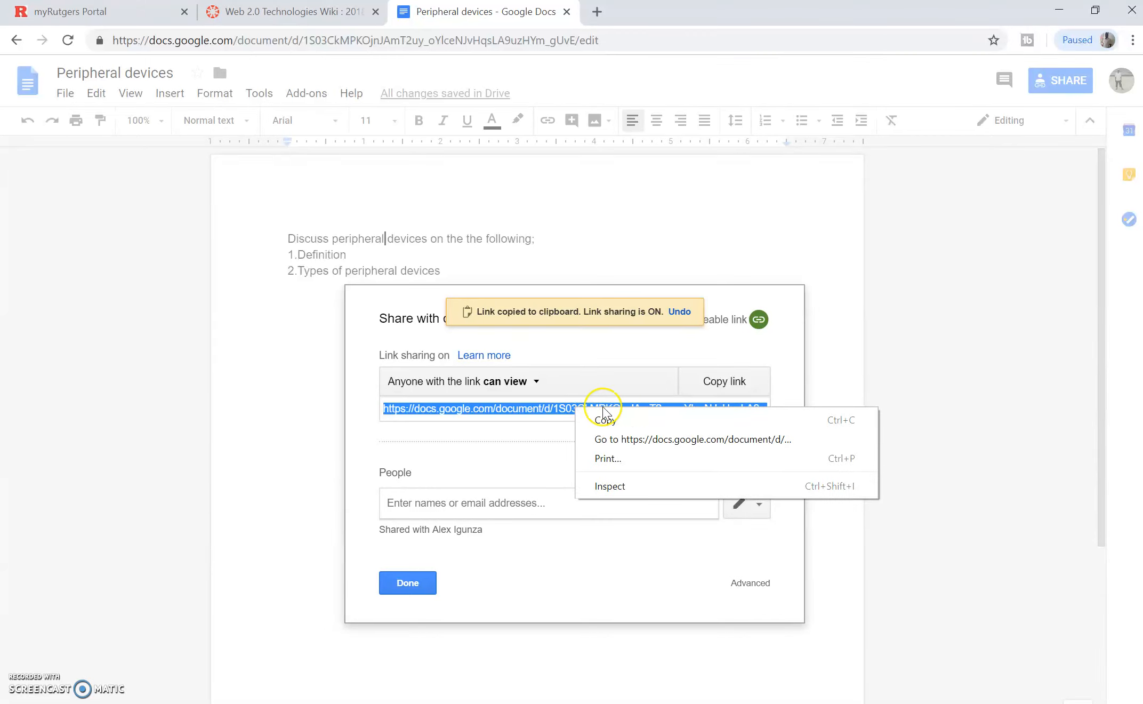
pyautogui.click(720, 389)
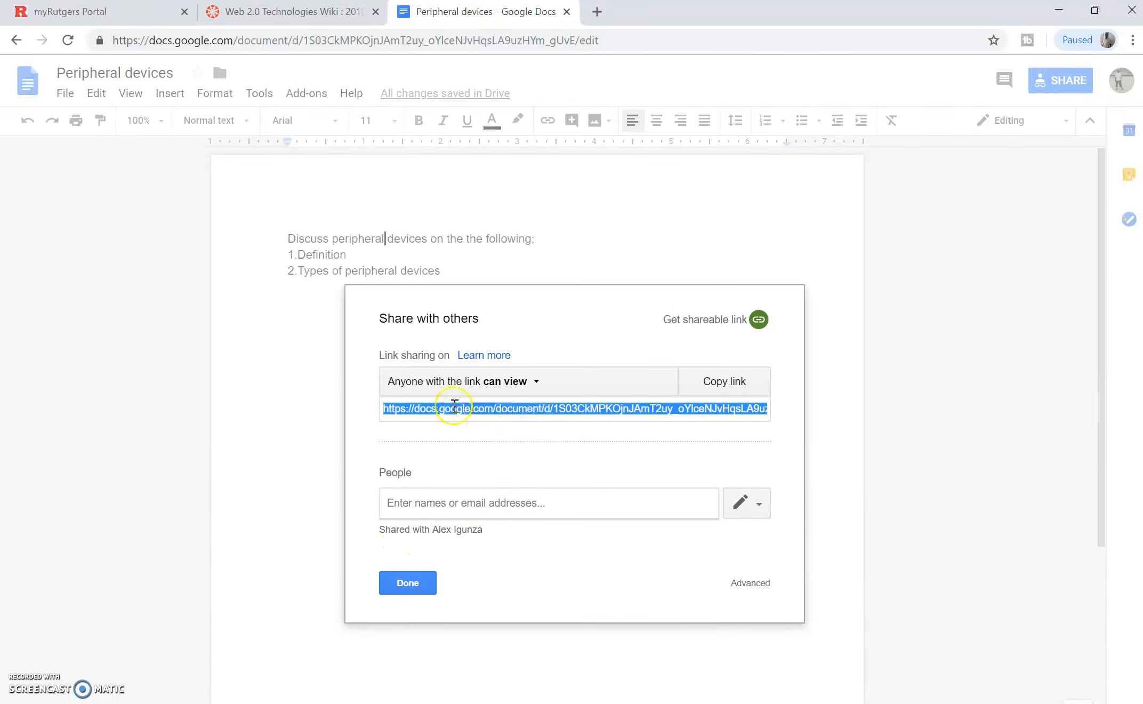
# Step: Set link sharing to "Anyone with the link can edit" and finish sharing
pyautogui.click(537, 381)
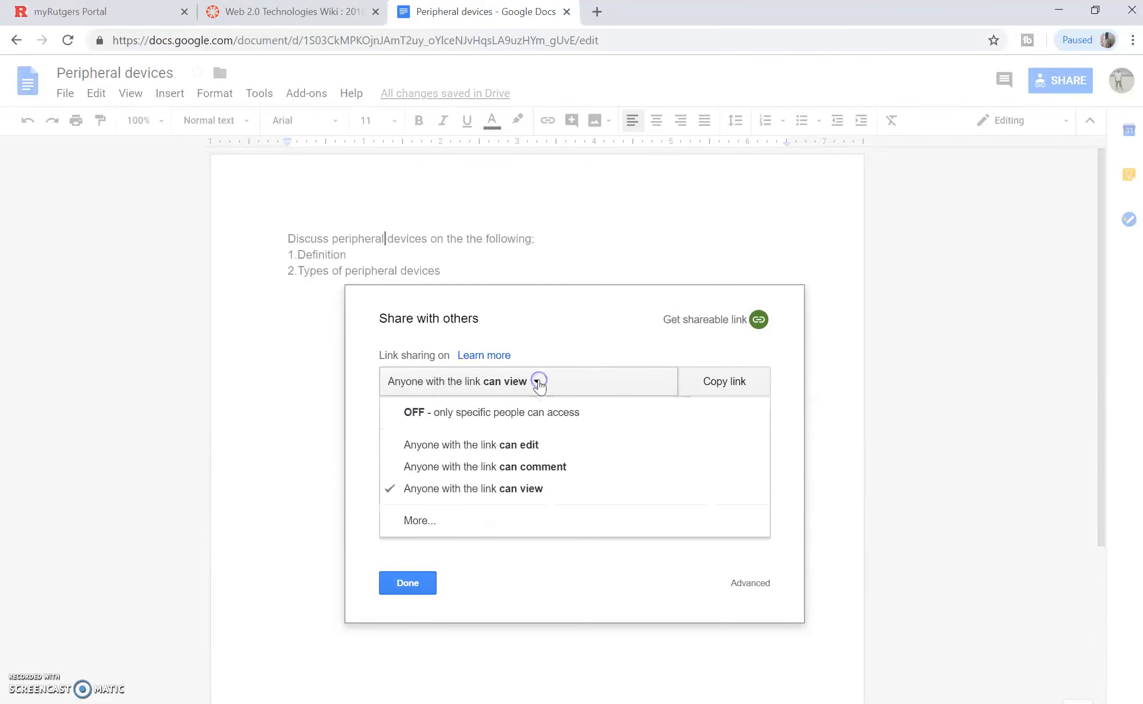
pyautogui.click(525, 448)
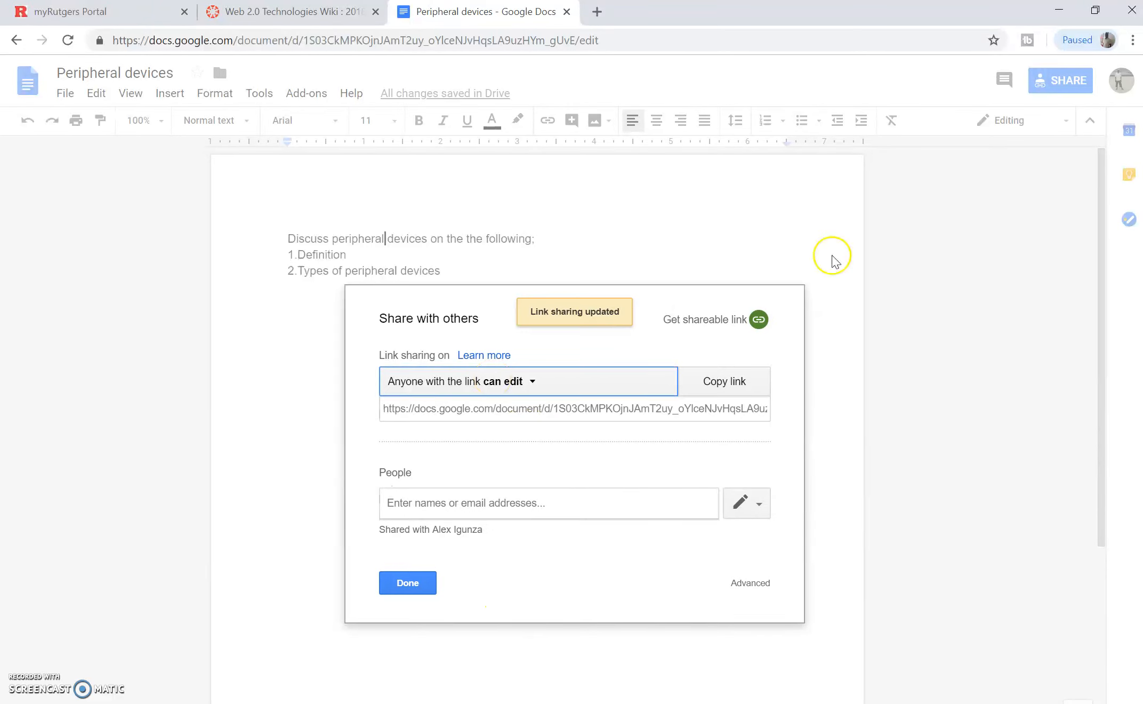
pyautogui.click(408, 583)
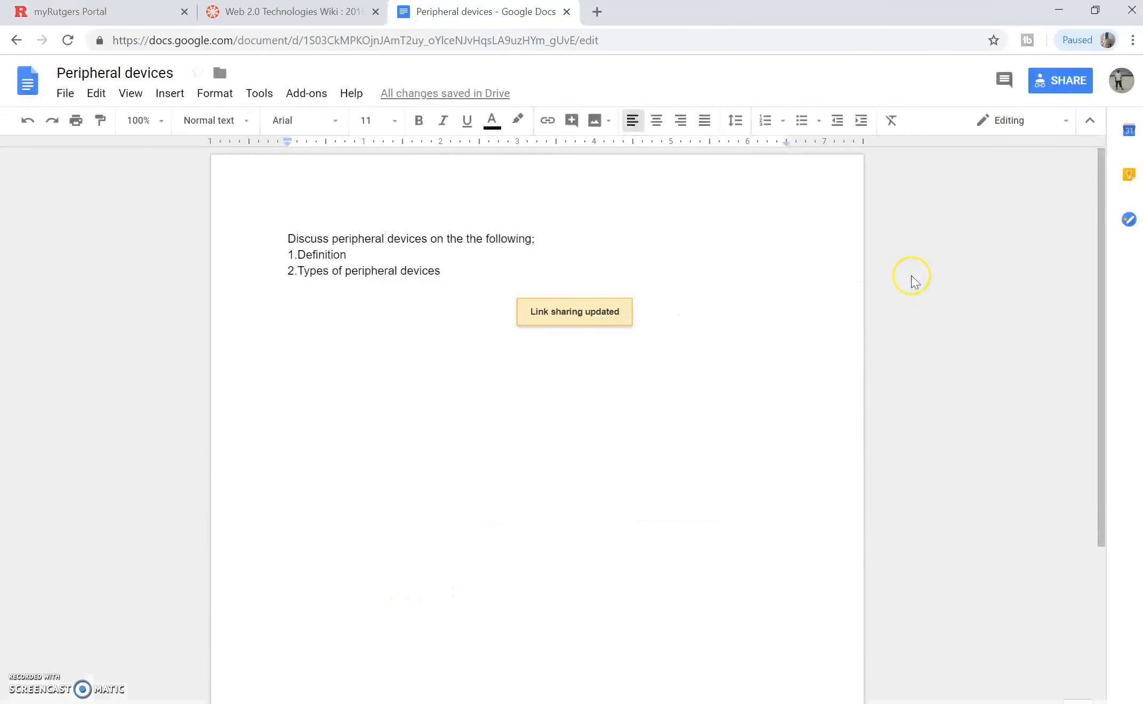